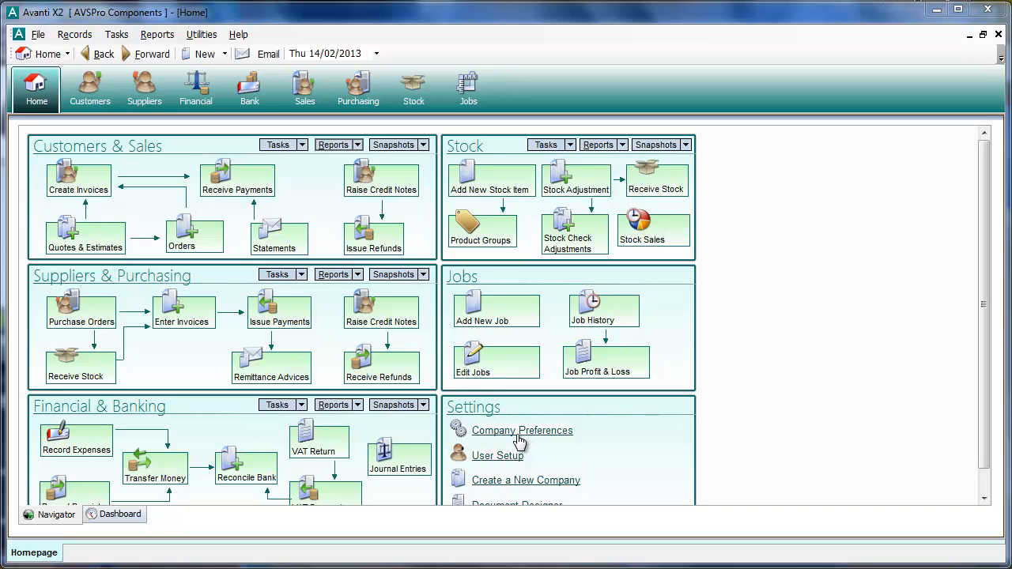
Open the financial period calendar in the company preferences.
click(45, 39)
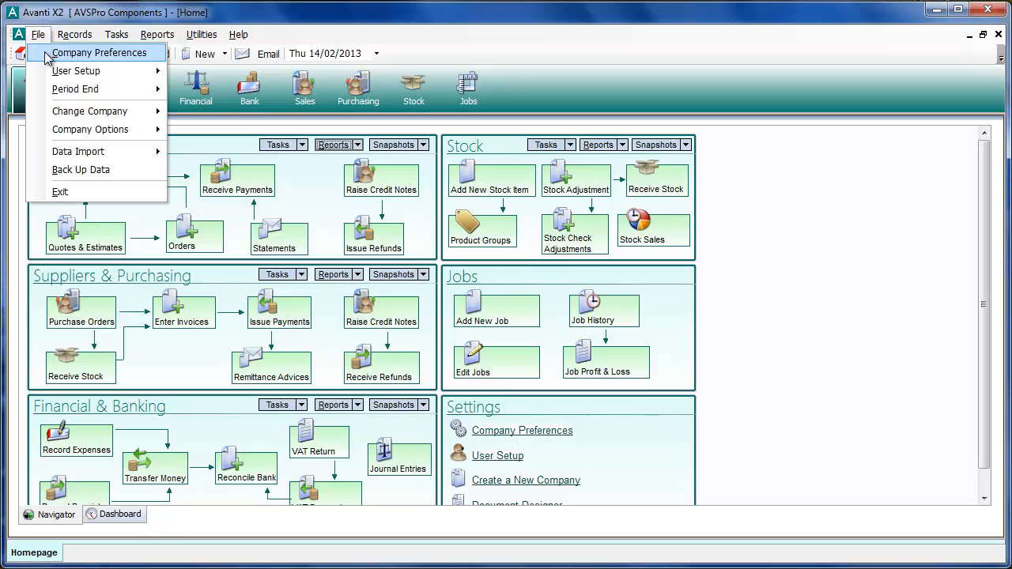
click(45, 52)
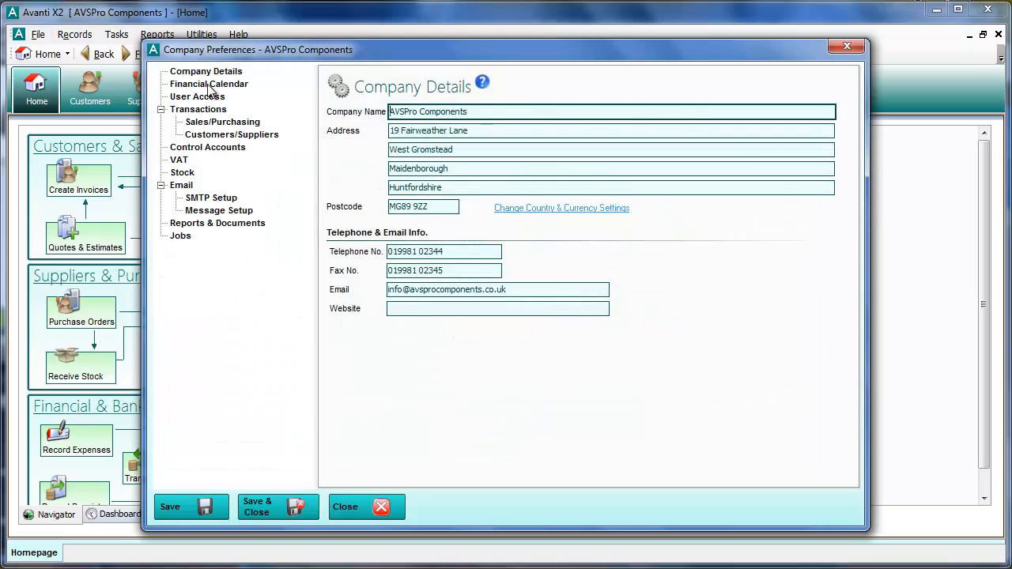
click(212, 85)
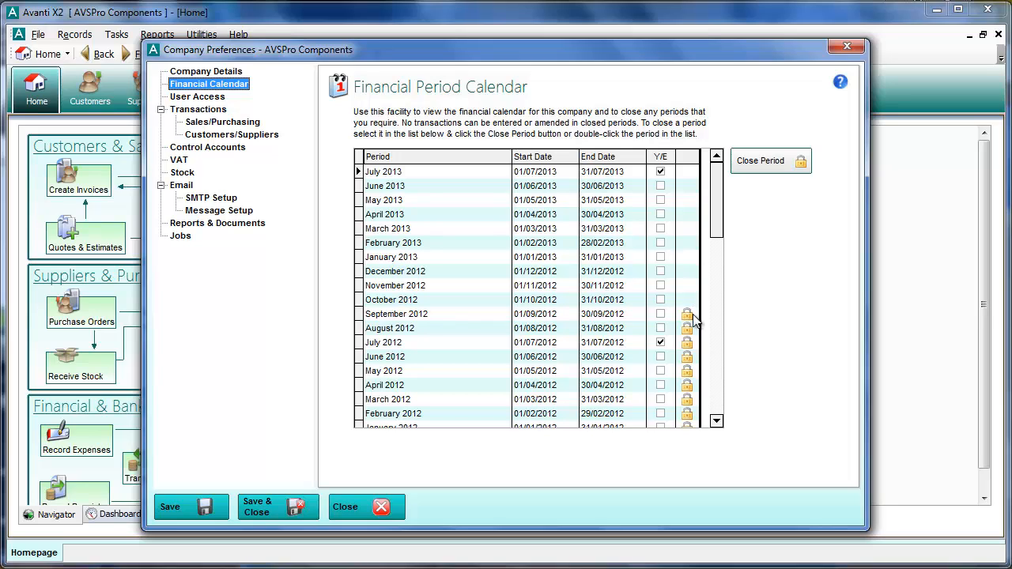
Reopen the September 2012 and August 2012 financial periods and close both again.
click(687, 315)
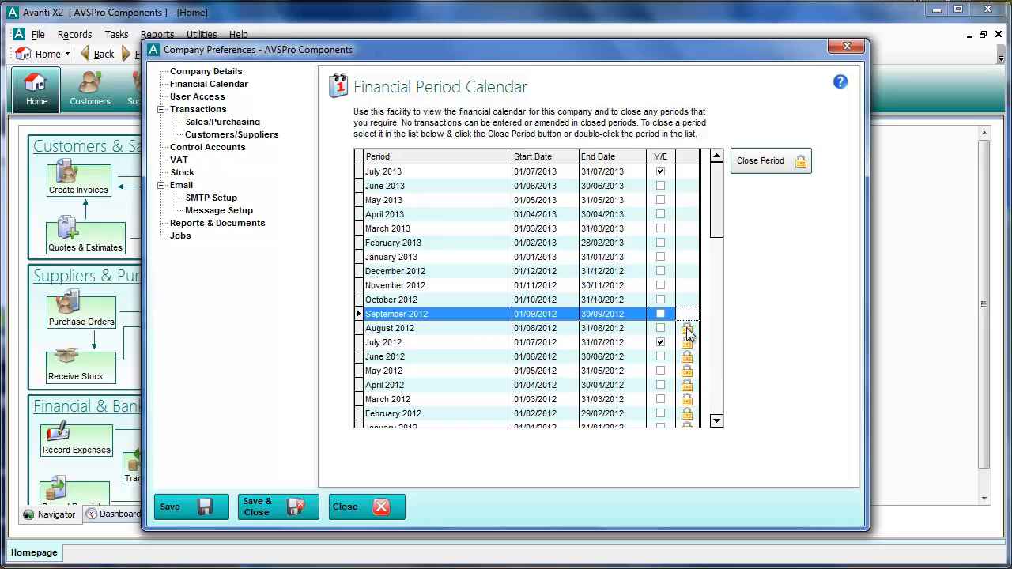
click(686, 316)
click(689, 329)
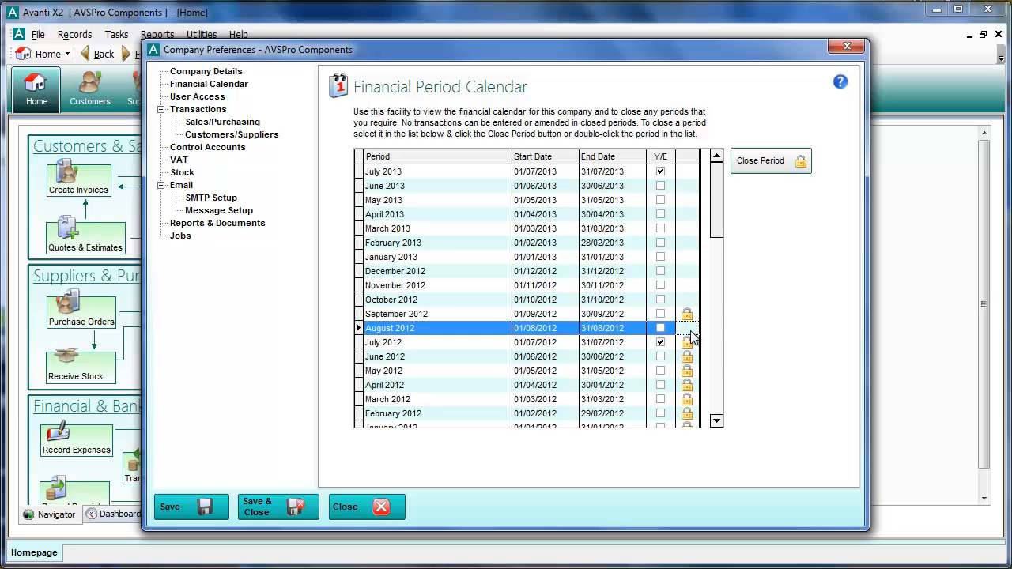
click(689, 314)
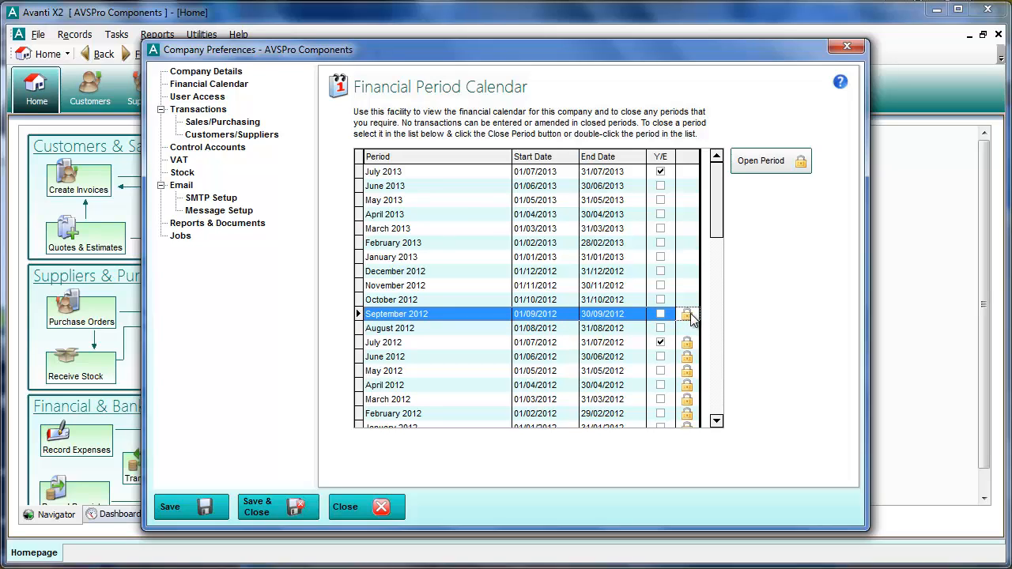
click(694, 329)
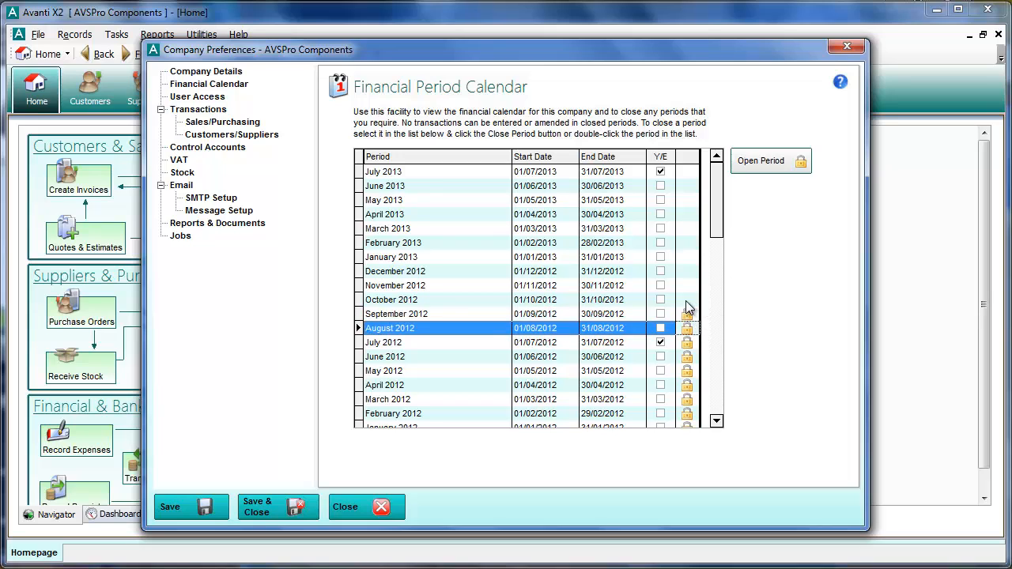
Close the October 2012 period and reopen it, saving and closing the company preferences.
click(687, 301)
click(760, 164)
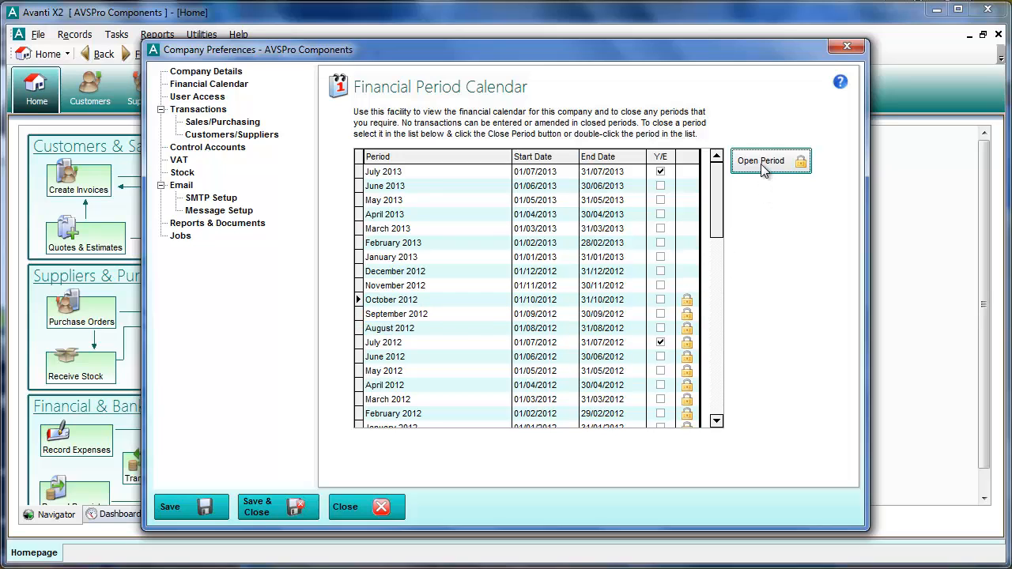
click(761, 164)
click(297, 512)
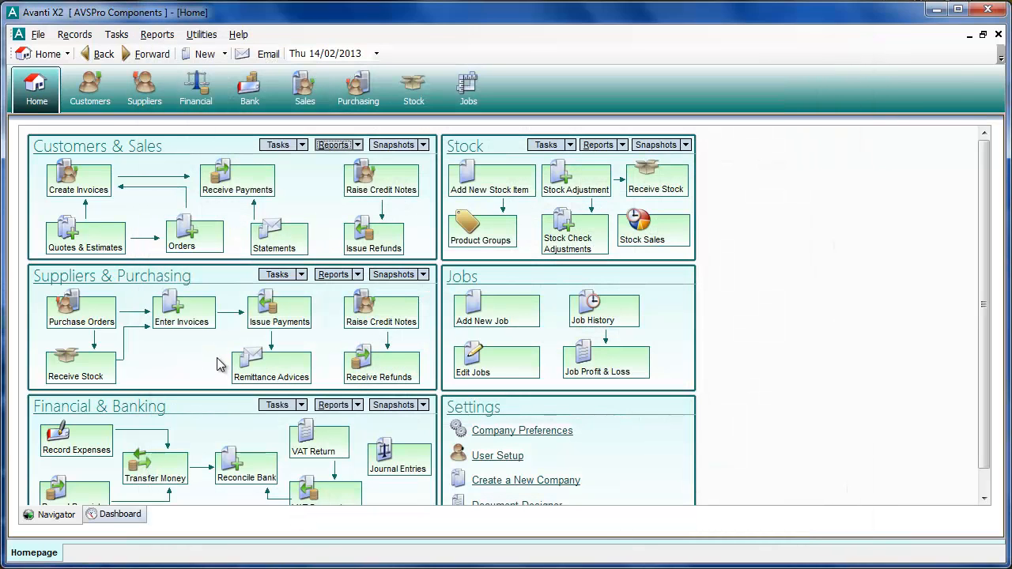
Start a new sales invoice for Melbourne Electrical Systems.
click(92, 183)
text(MEL)
key(Tab)
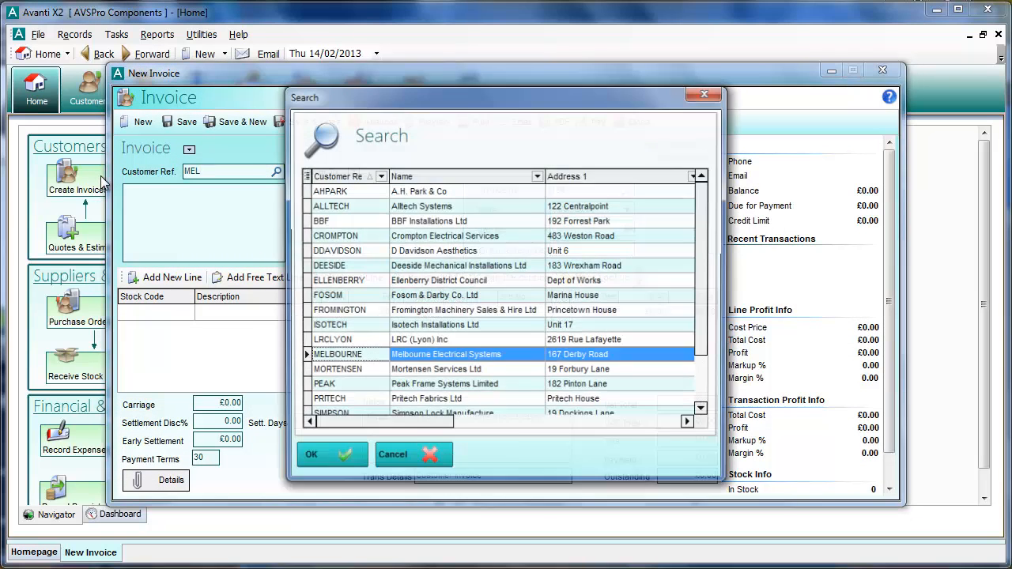
key(Return)
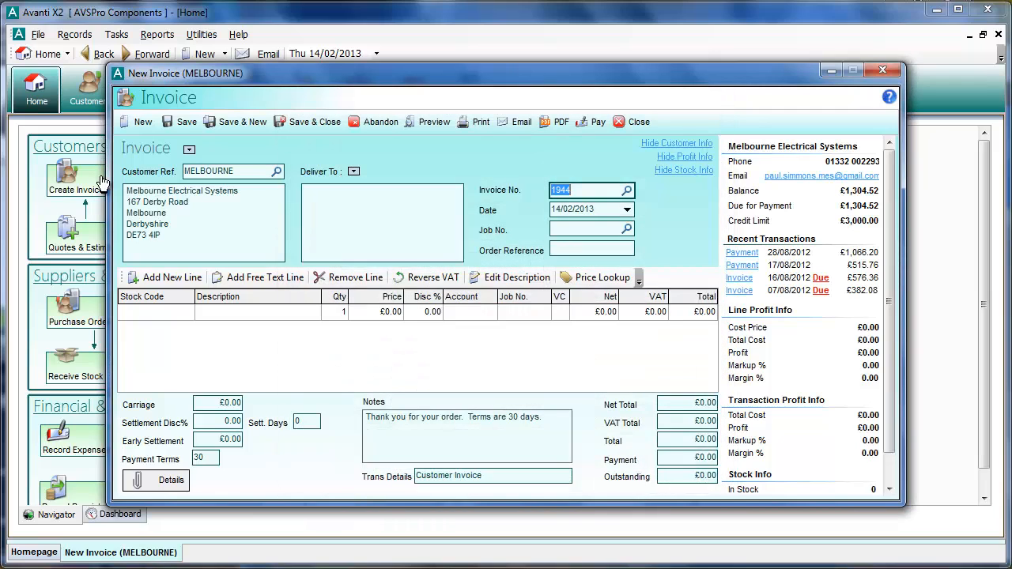
Set the invoice date to 10/09/2012.
key(Tab)
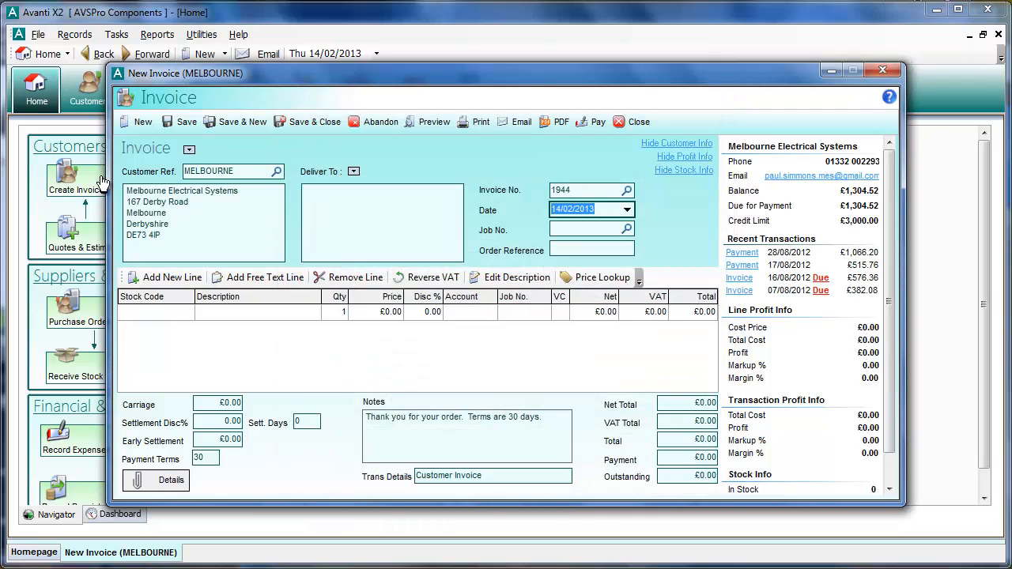
text(10/09/2012)
key(Tab)
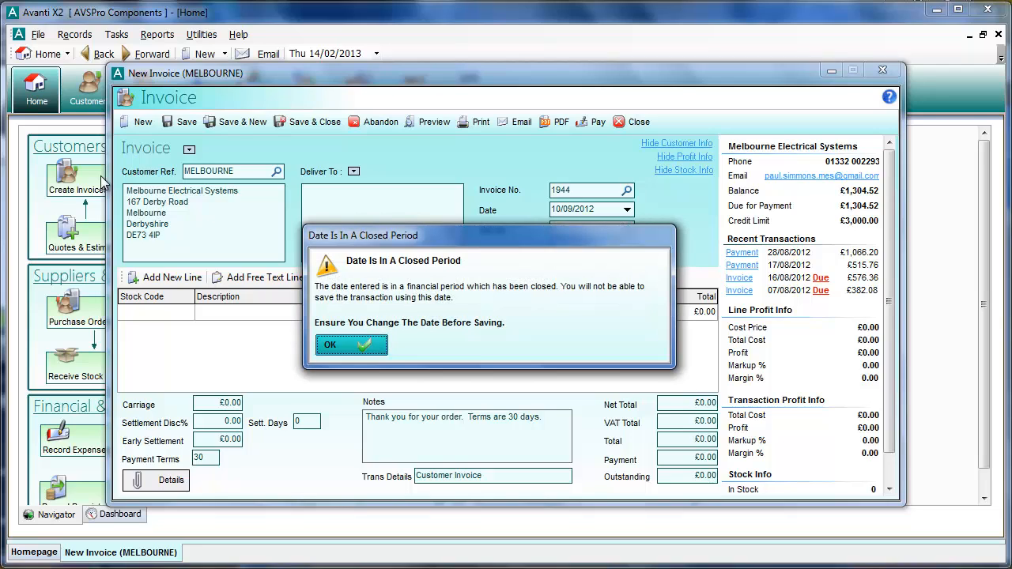
click(353, 345)
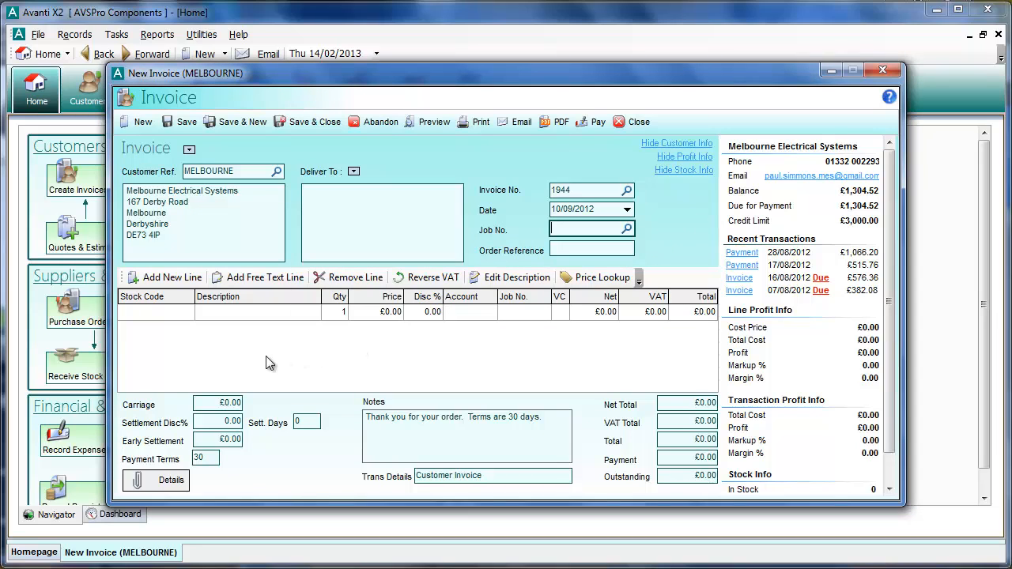
Add stock item 224019 to the first line of the invoice.
click(143, 313)
click(171, 313)
click(190, 388)
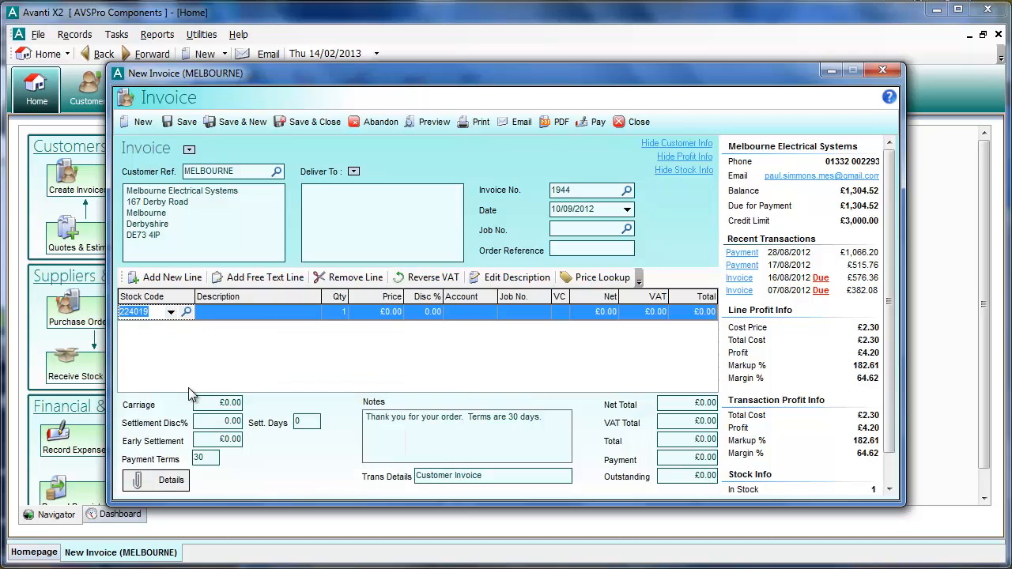
Try to save the invoice dated in the closed period, and close it without saving.
click(175, 123)
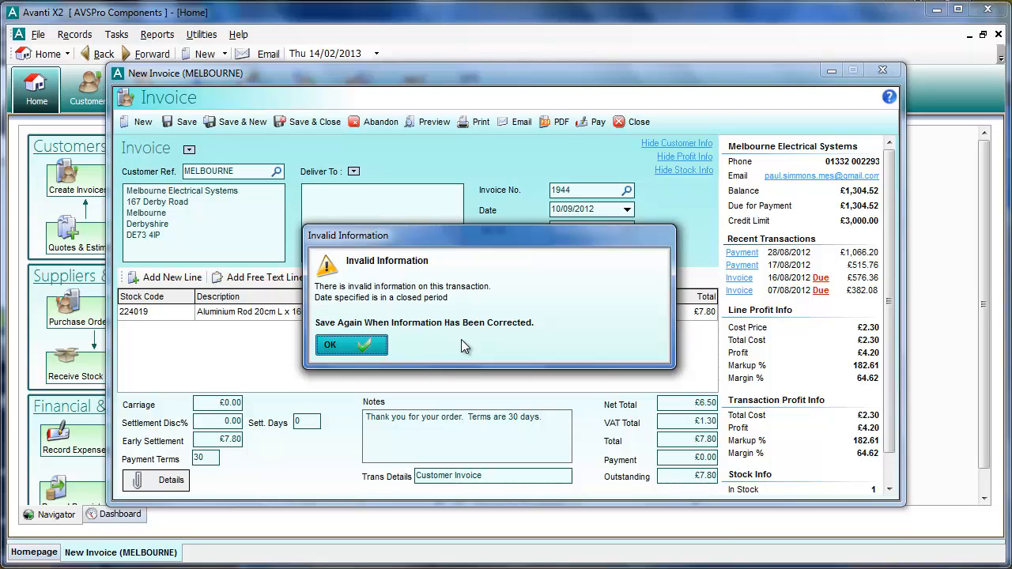
click(349, 346)
click(579, 229)
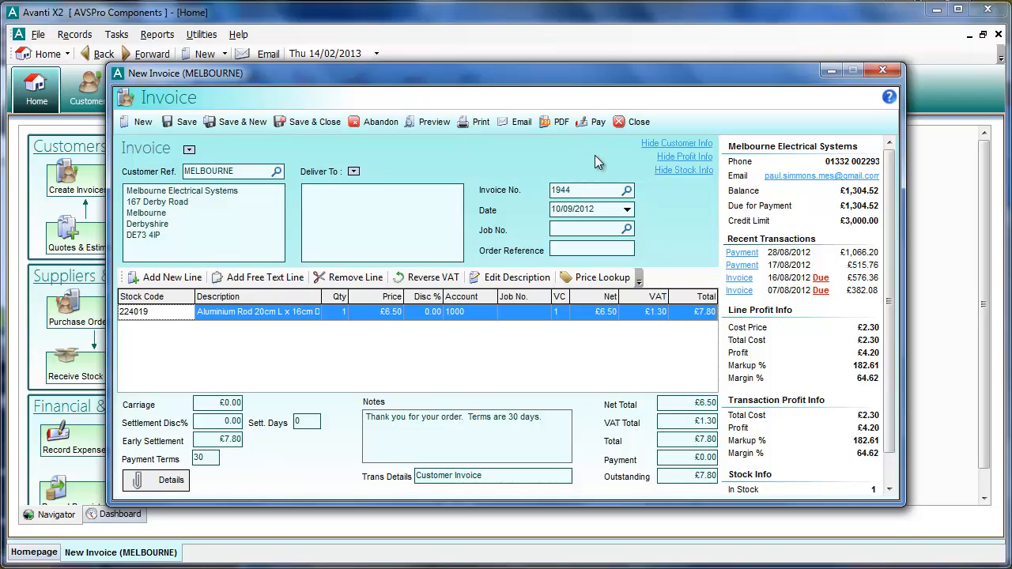
click(621, 123)
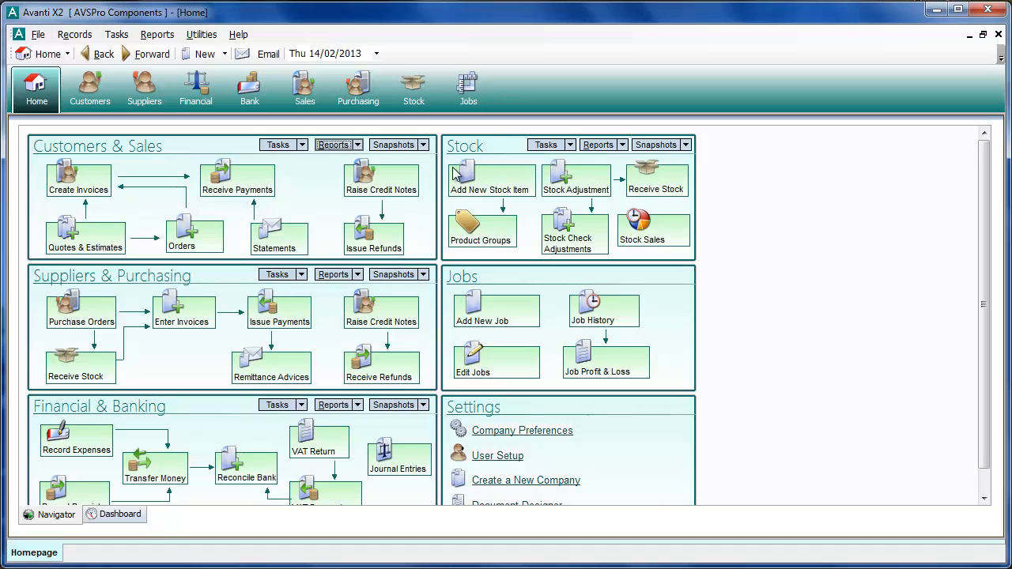
Open the customer history report and try to amend the invoice dated 20/10/2011.
click(333, 145)
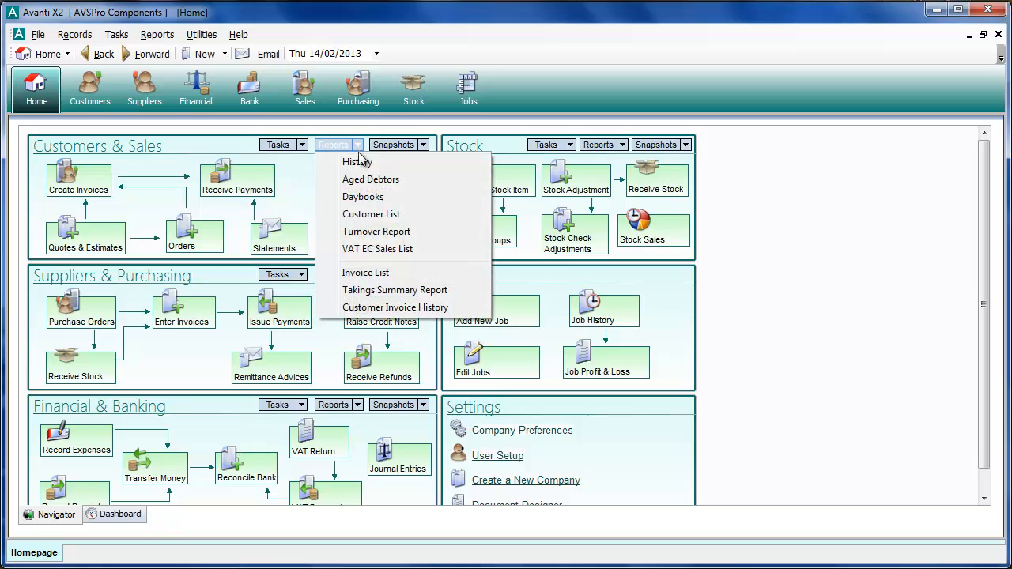
click(357, 163)
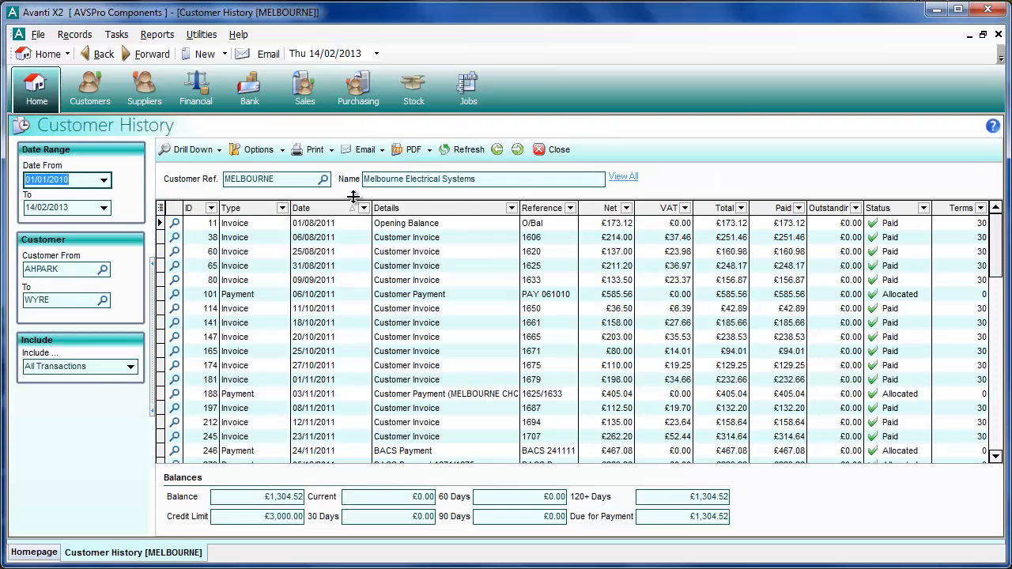
click(206, 342)
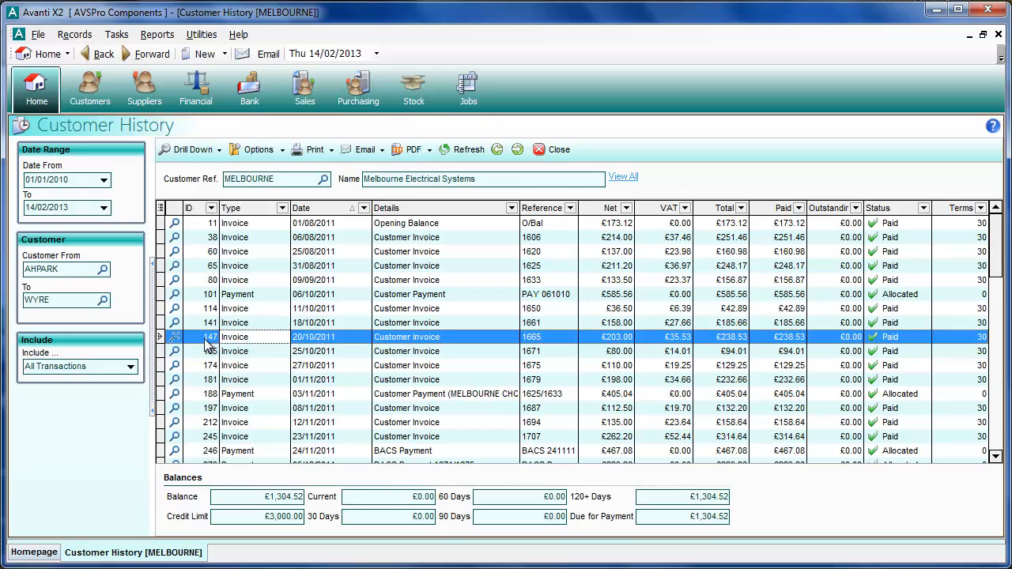
right_click(267, 341)
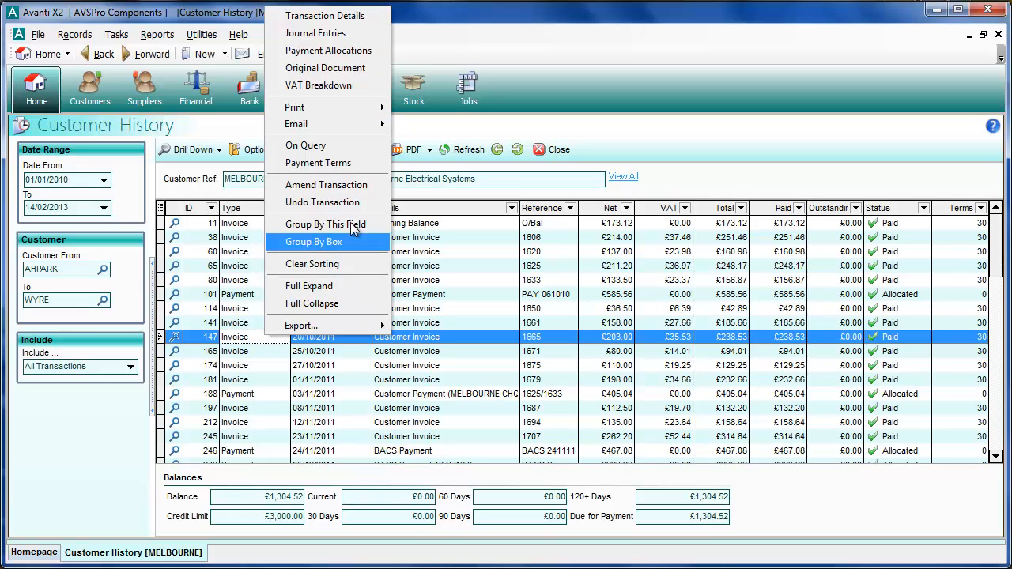
click(361, 185)
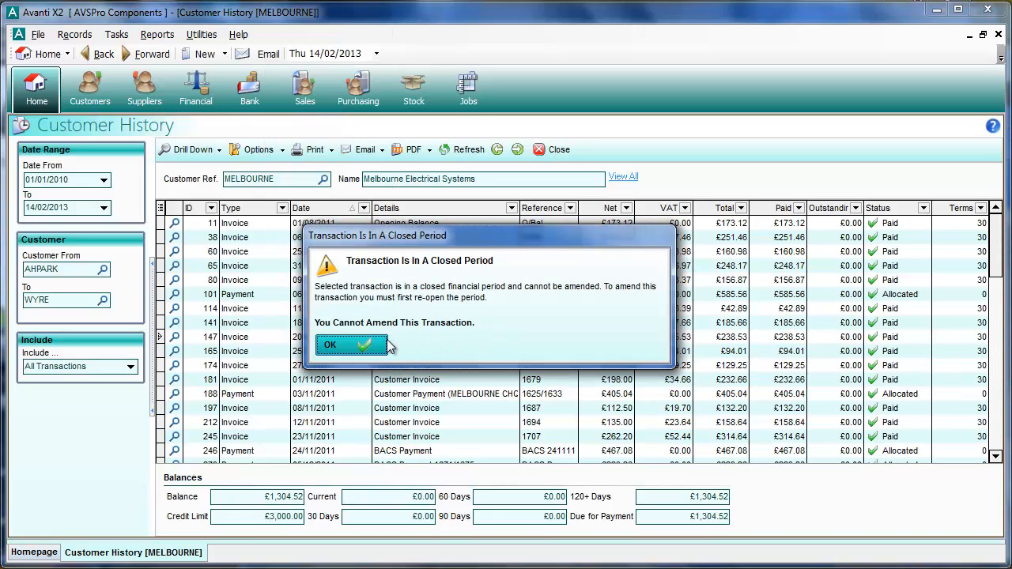
click(354, 346)
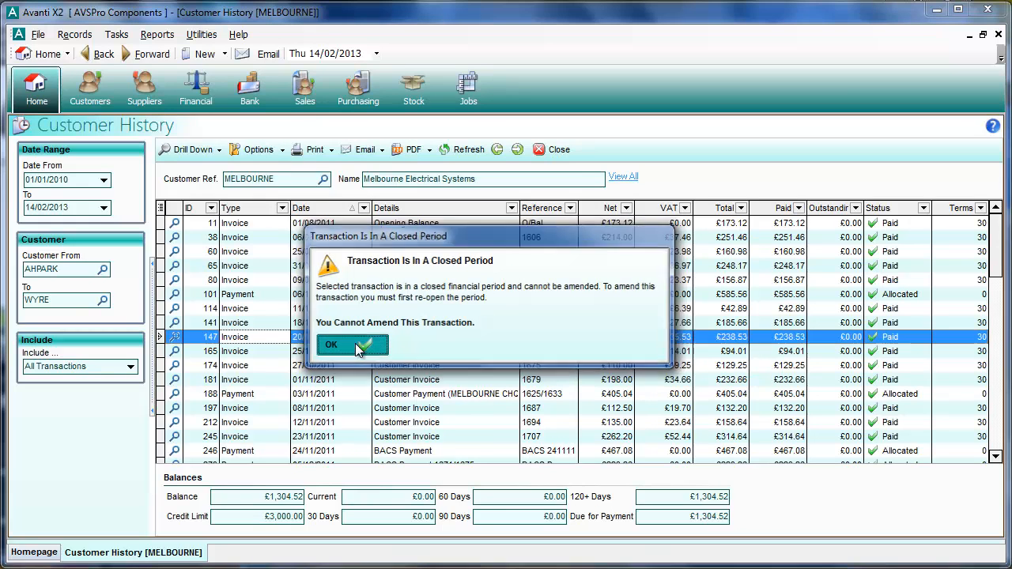
Try to undo the invoice dated 20/10/2011, and close the customer history.
right_click(353, 339)
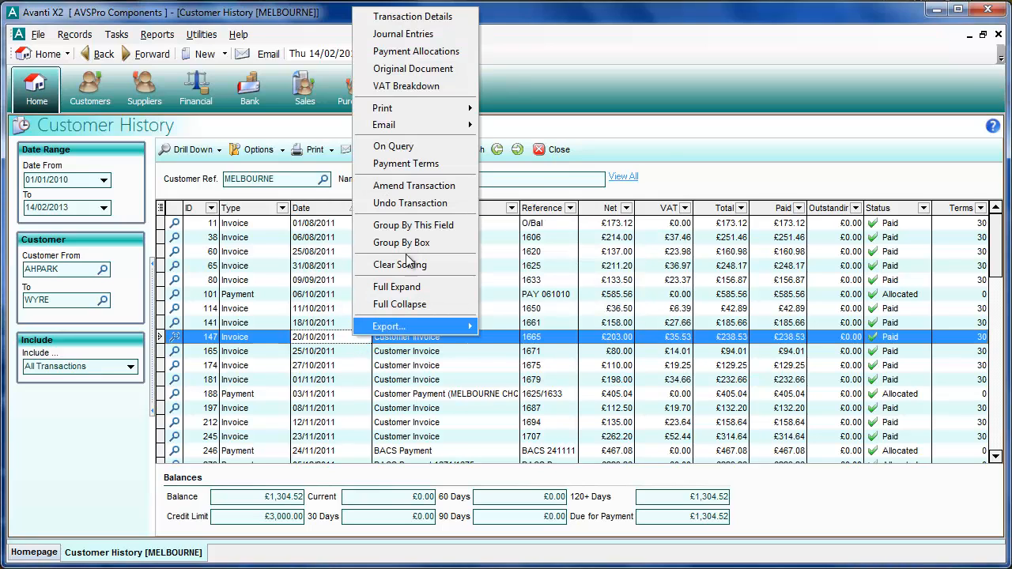
click(410, 203)
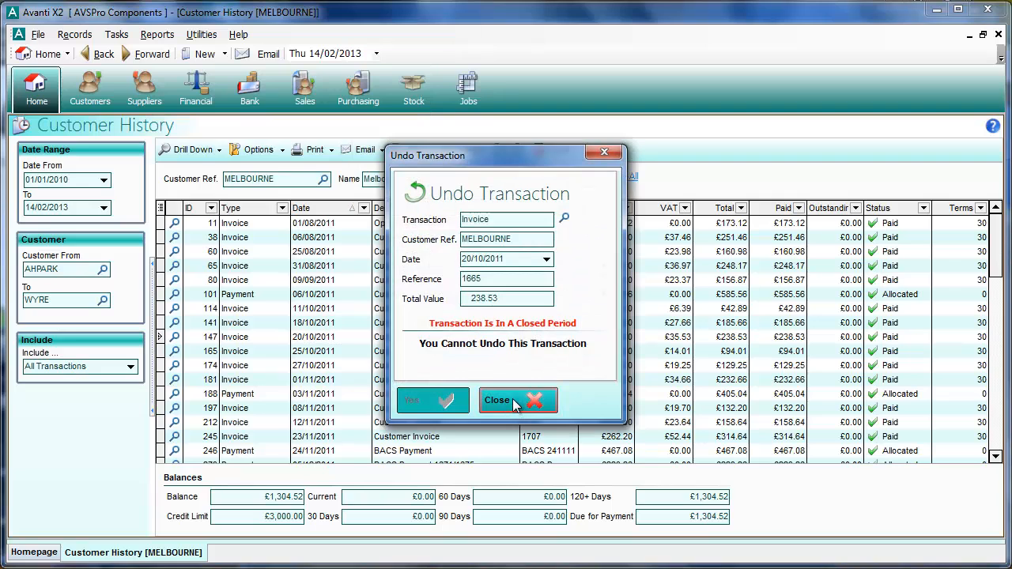
click(514, 403)
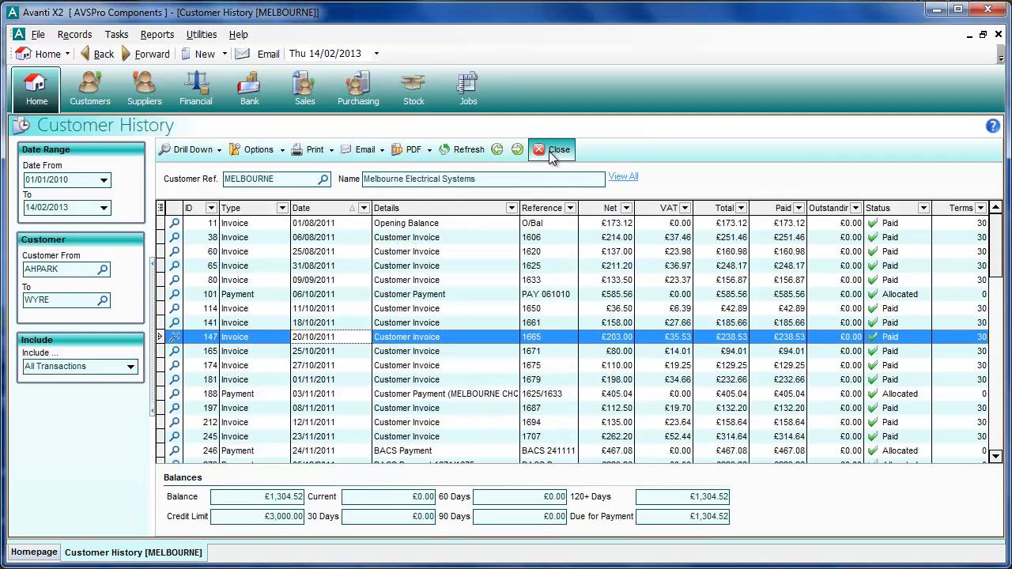
click(548, 151)
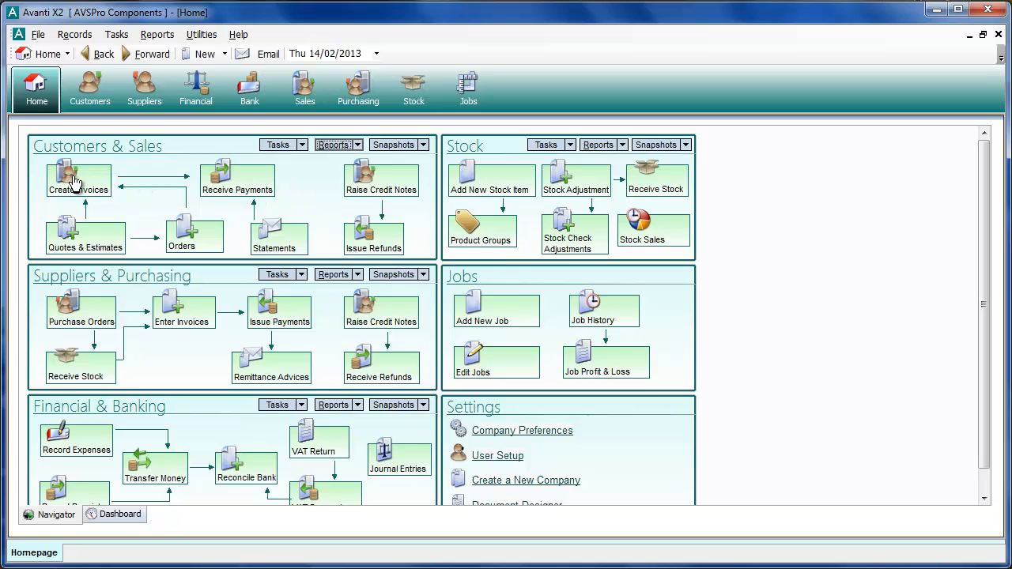
Start another new sales invoice for Melbourne Electrical Systems and go to its date.
click(91, 197)
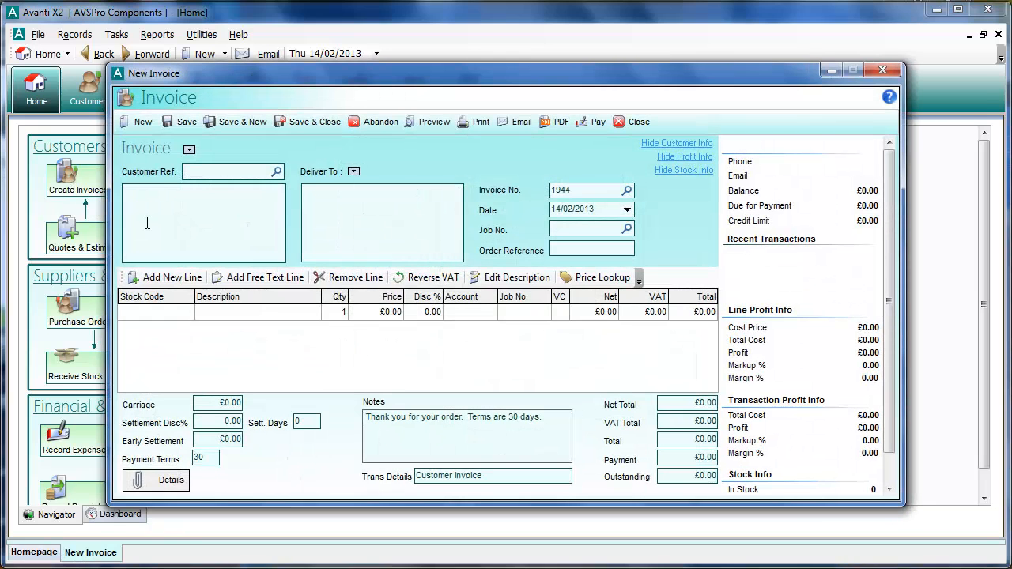
text(MEL)
key(Tab)
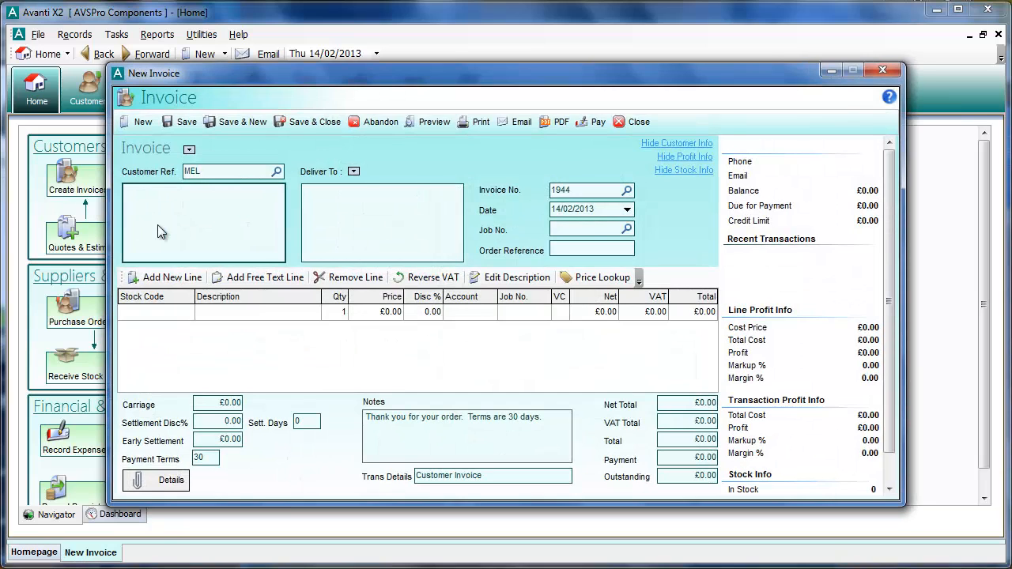
key(Return)
key(Tab)
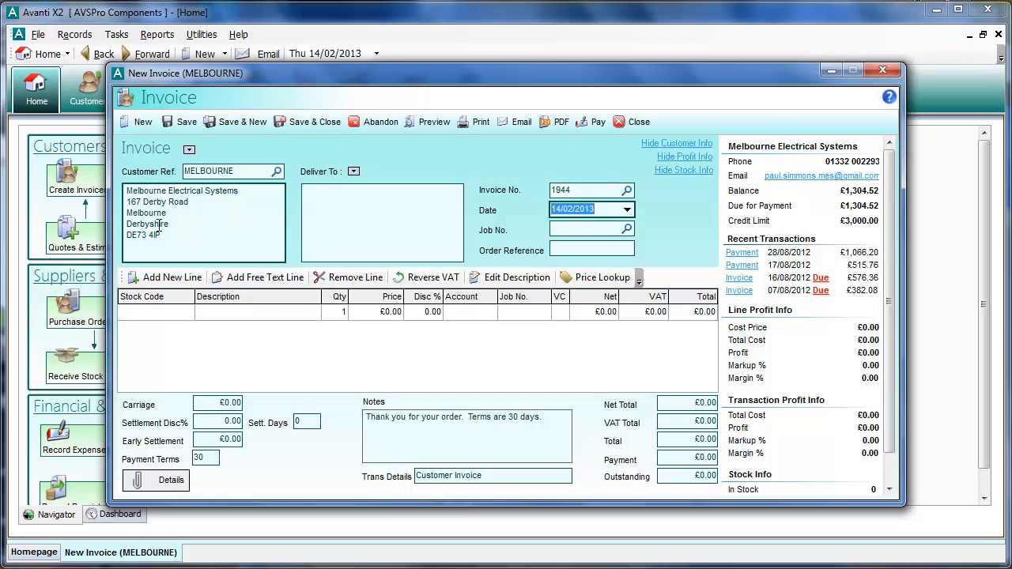
Enter 10/02/2223 as the invoice date and close the invoice without saving.
text(10/)
text(02/)
text(20)
text(23)
key(BackSpace)
key(BackSpace)
text(0)
key(BackSpace)
key(BackSpace)
text(222)
key(Tab)
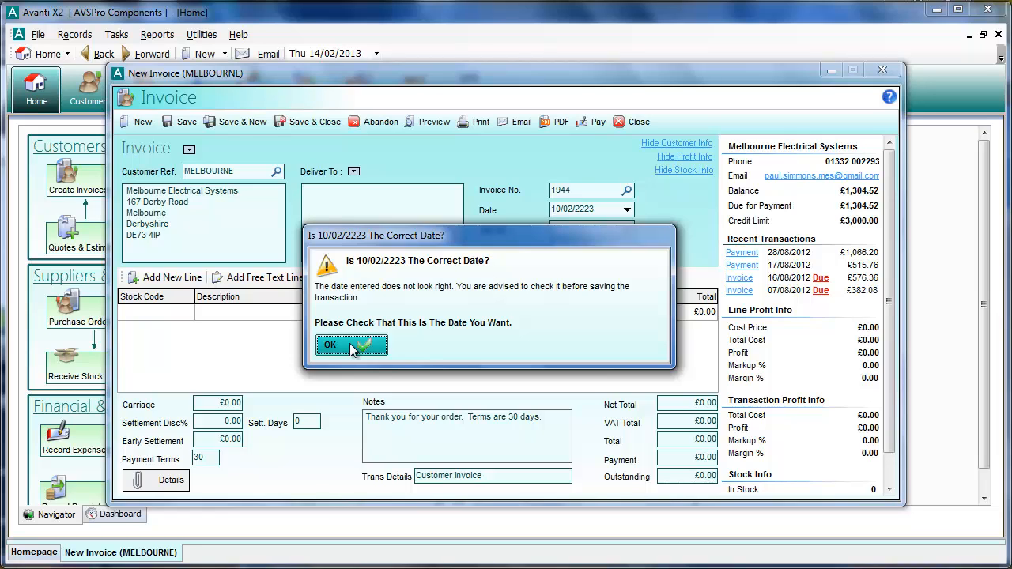
click(349, 343)
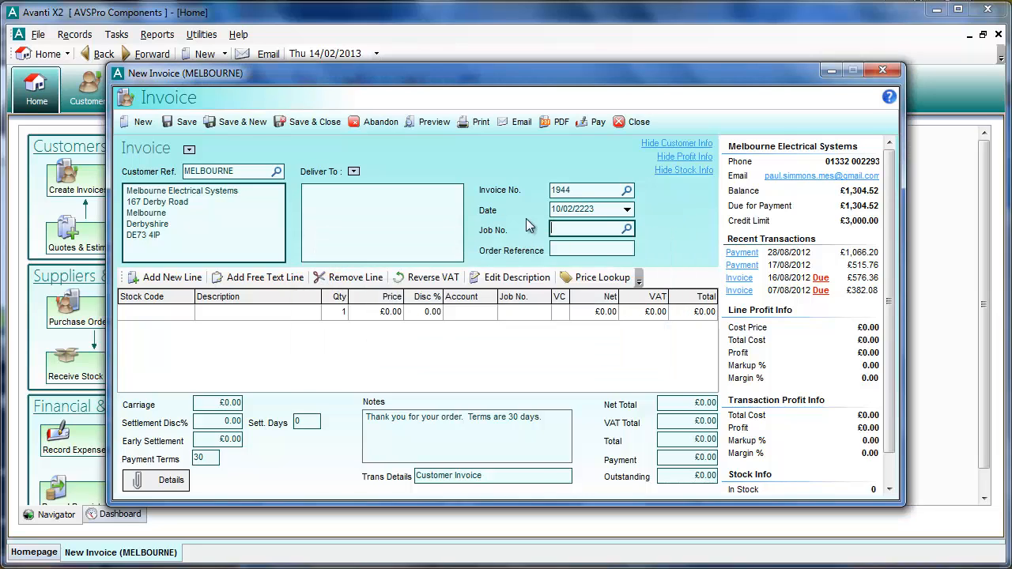
click(625, 122)
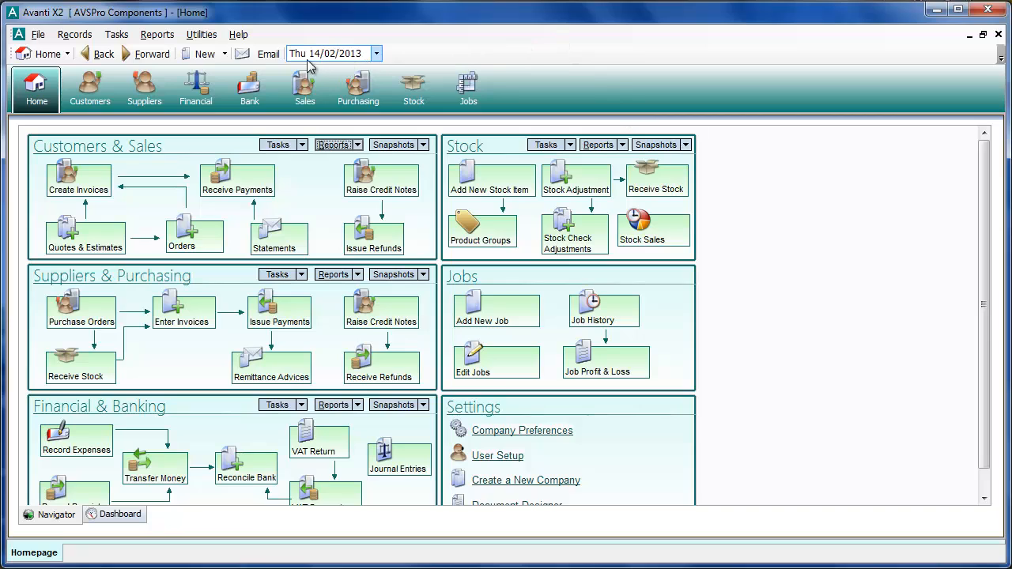
Set the program's working date to 12/02/2013 and check the default date on a new invoice.
click(376, 55)
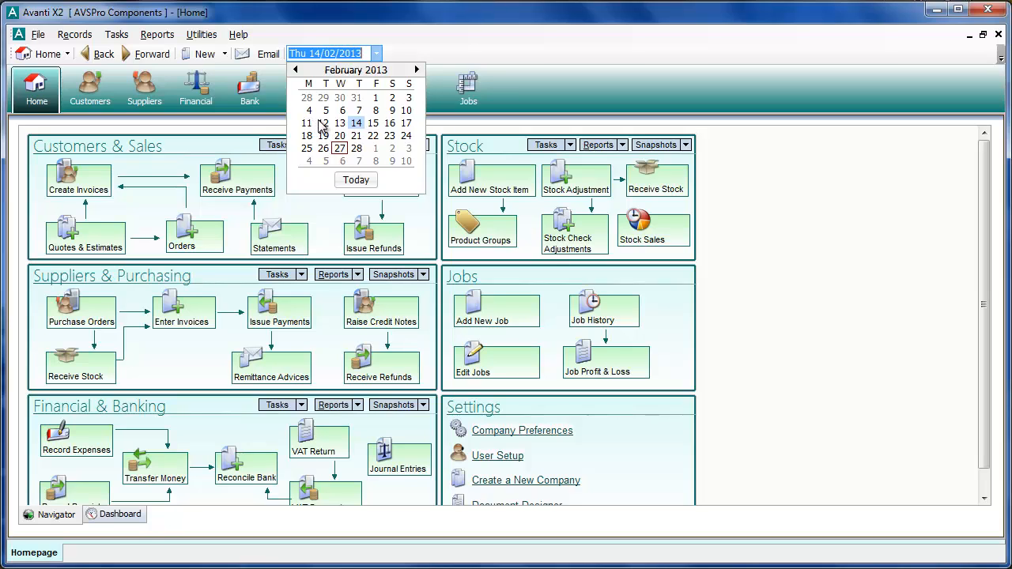
click(323, 124)
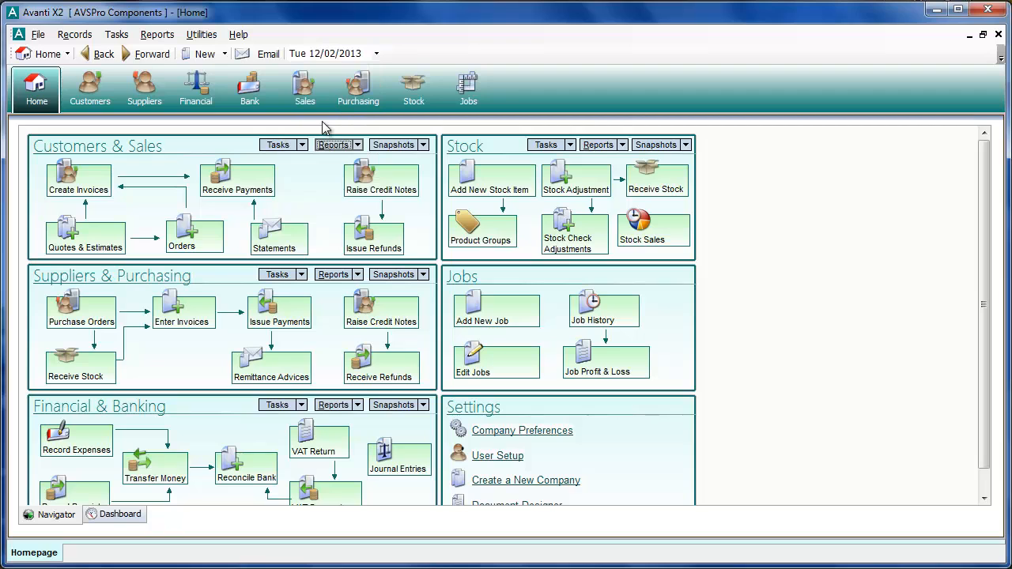
click(85, 181)
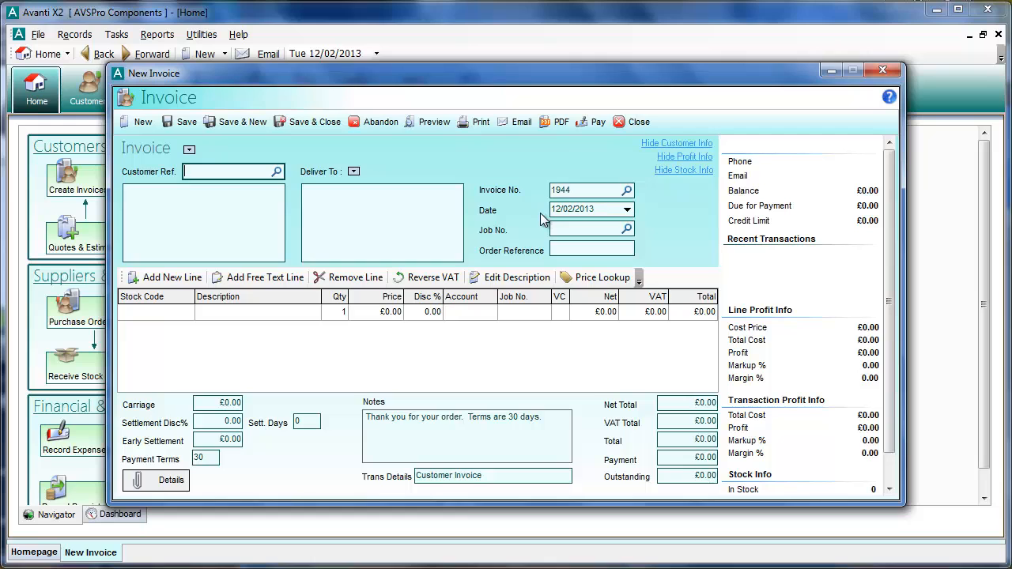
click(637, 122)
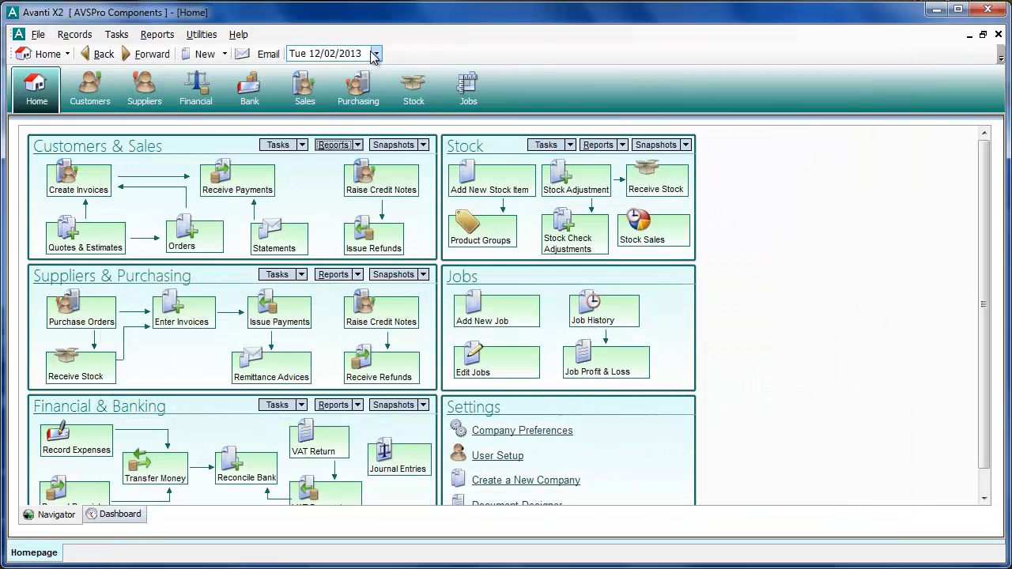
Set the program's working date to 13/02/2013.
click(376, 53)
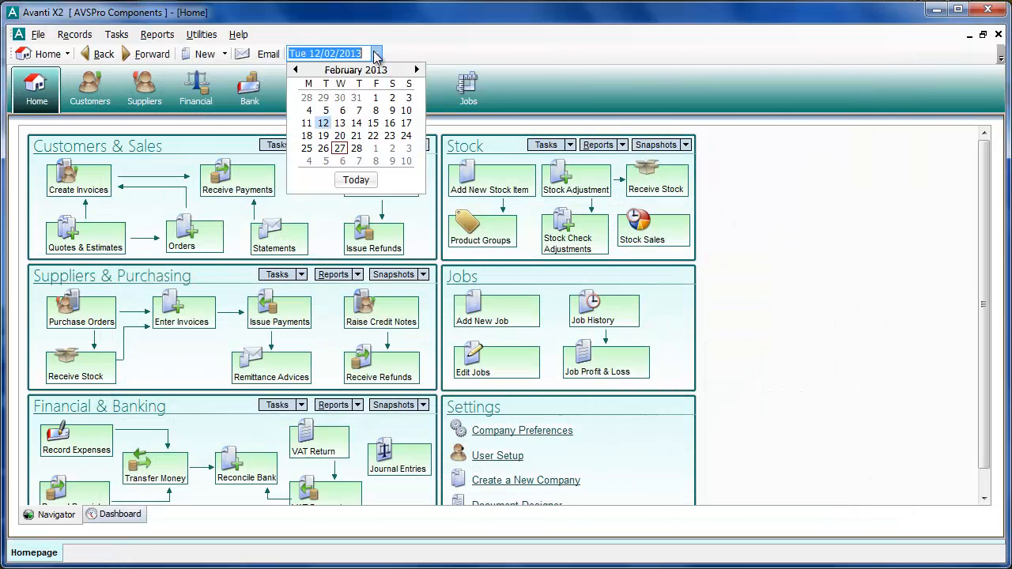
click(340, 123)
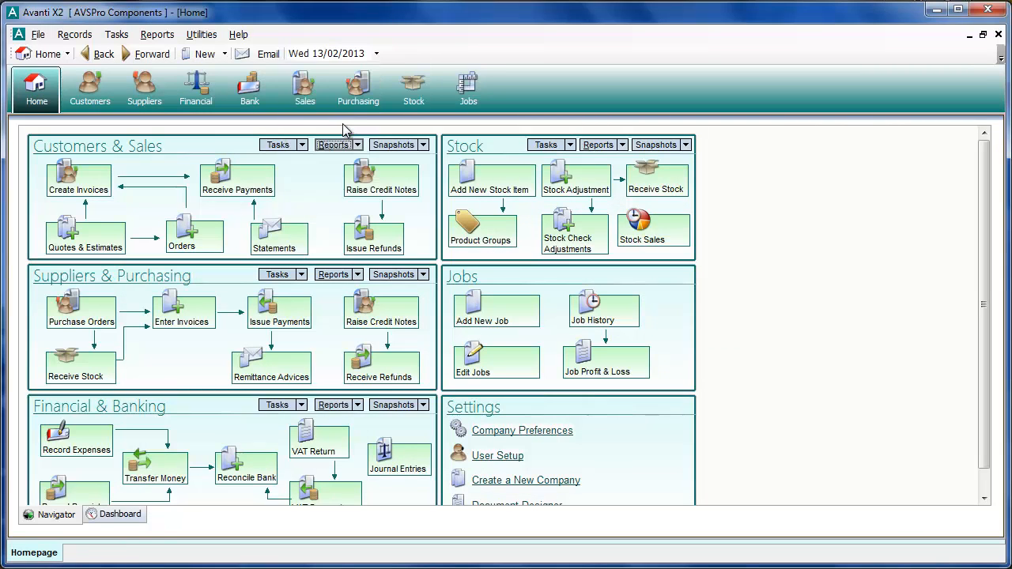